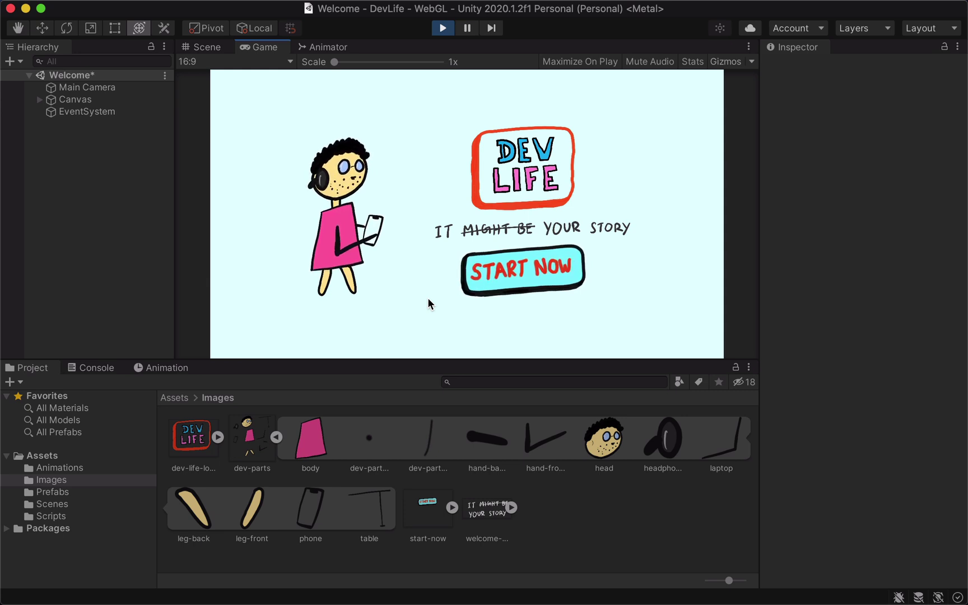
- Bring up the App Store's xcode search results, showing Xcode already installed with OPEN
{"action": "mouse_move", "coordinate": [437, 596]}
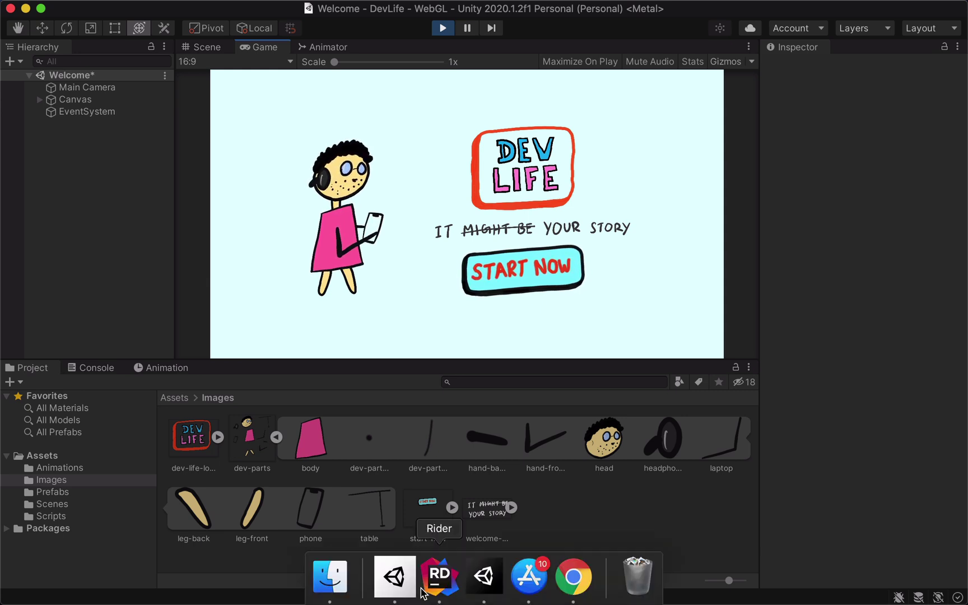
{"action": "left_click", "coordinate": [529, 591]}
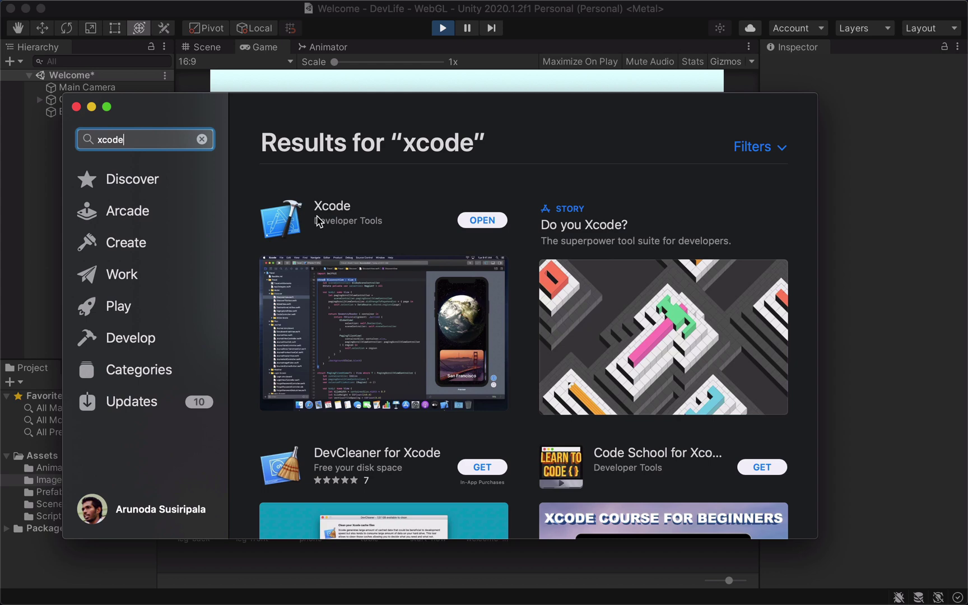
- Close the App Store and check that Unity 2020.1.2f1 already has iOS and WebGL build support
{"action": "left_click", "coordinate": [323, 78]}
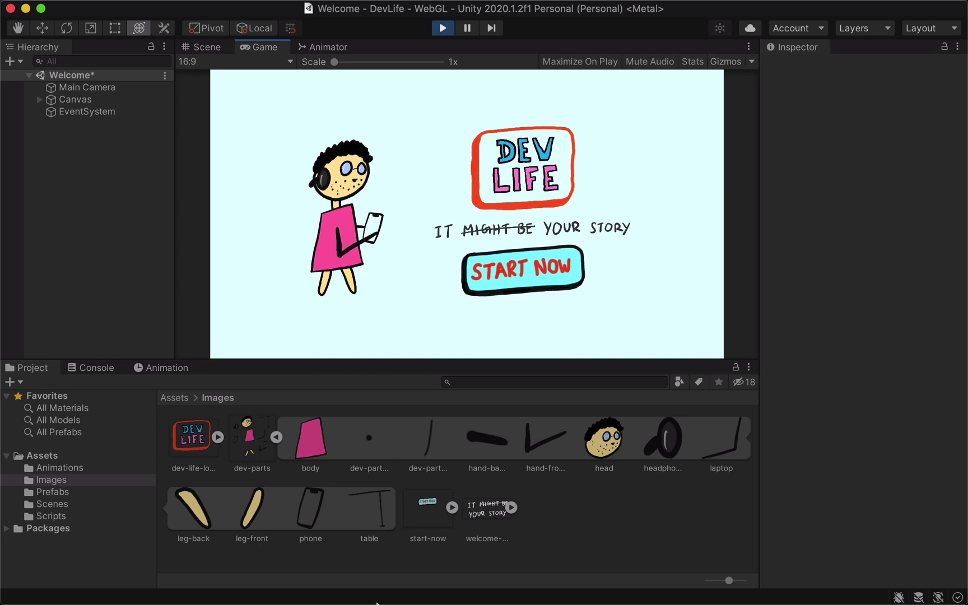
{"action": "mouse_move", "coordinate": [377, 603]}
{"action": "left_click", "coordinate": [393, 577]}
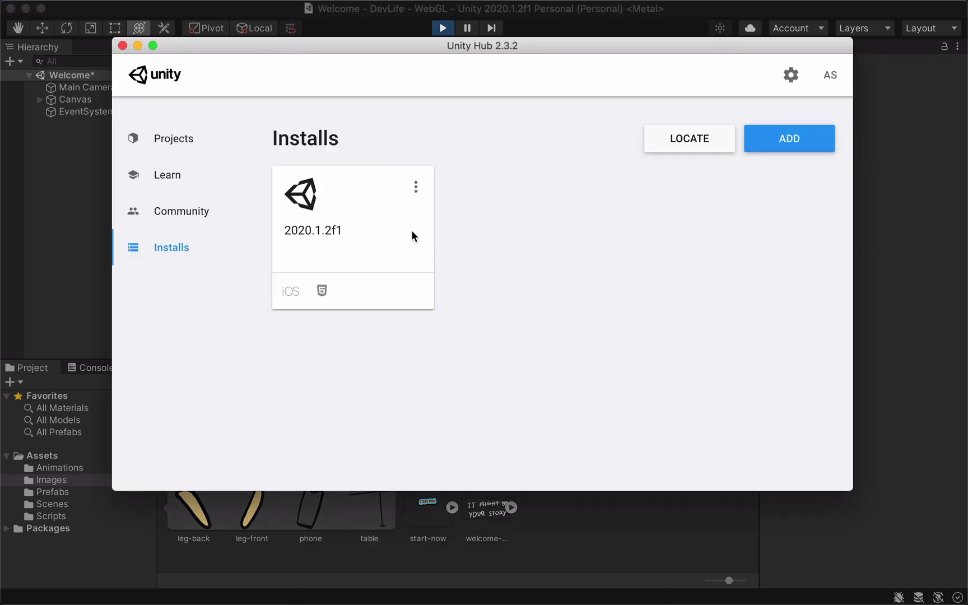
{"action": "left_click", "coordinate": [415, 188]}
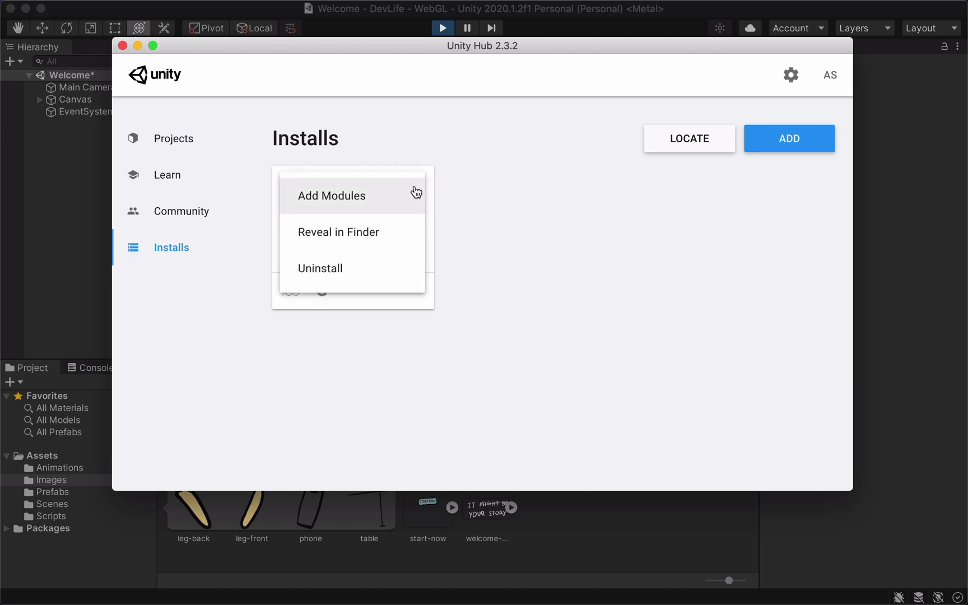
{"action": "left_click", "coordinate": [336, 204]}
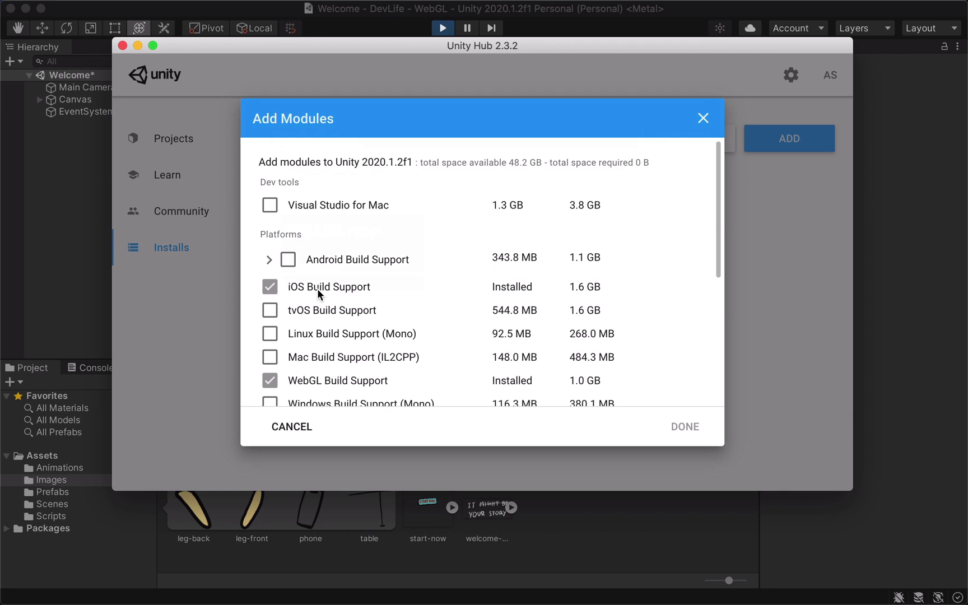
{"action": "key", "text": "Escape"}
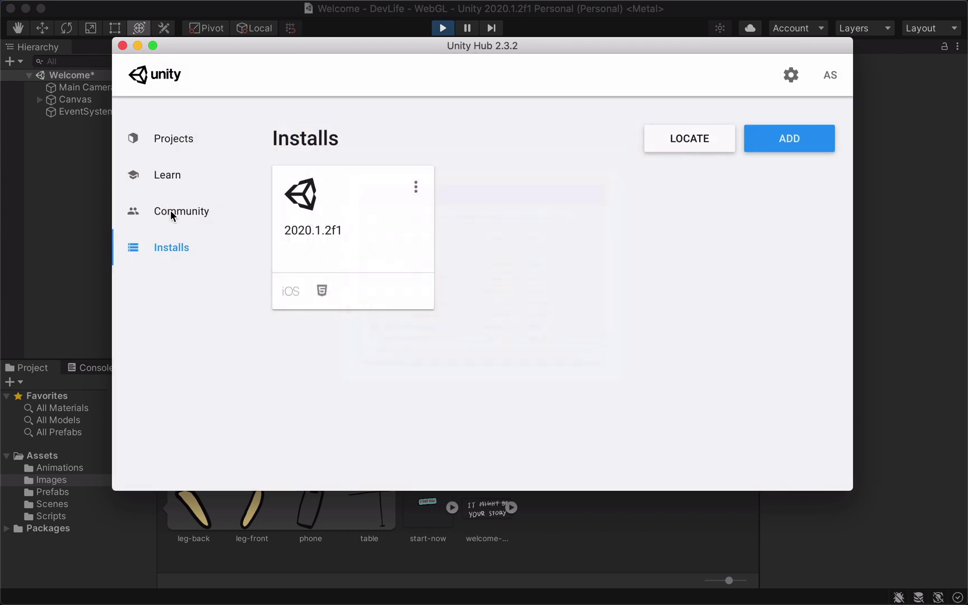
- In Build Settings, switch the platform to iOS and build to build-ios inside DevLife
{"action": "left_click", "coordinate": [80, 201]}
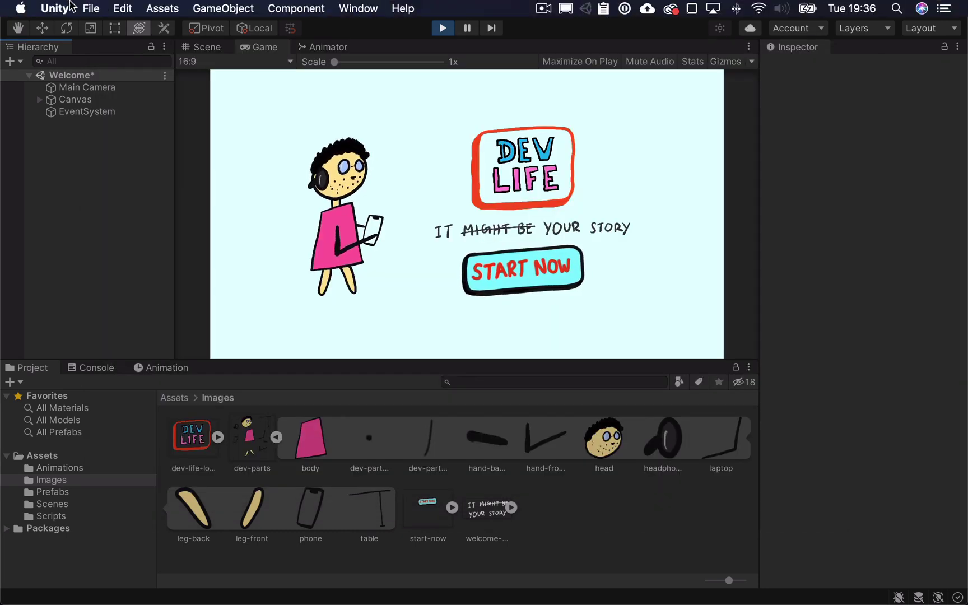
{"action": "left_click", "coordinate": [87, 9]}
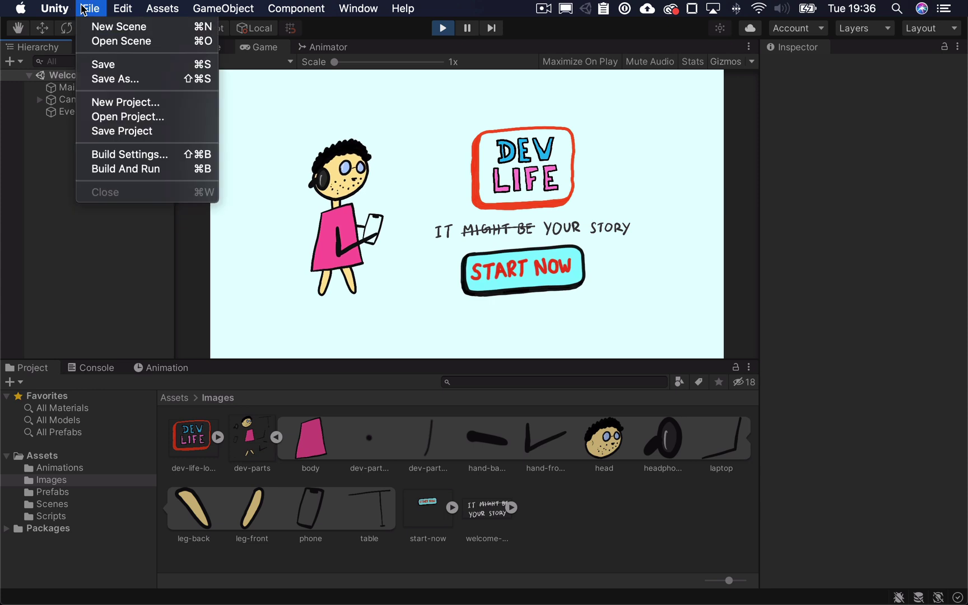
{"action": "left_click", "coordinate": [125, 161]}
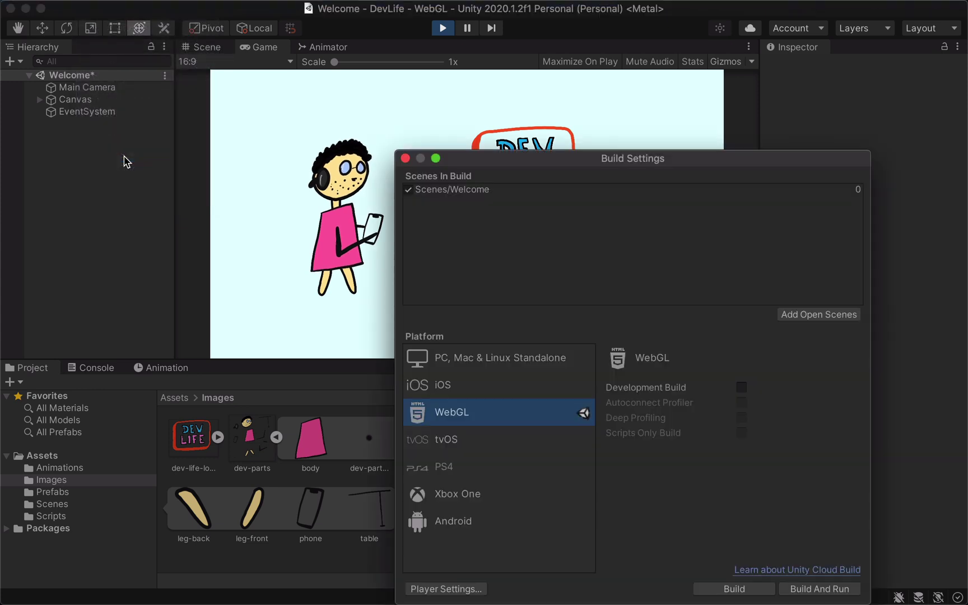
{"action": "left_click_drag", "start_coordinate": [468, 158], "coordinate": [359, 44]}
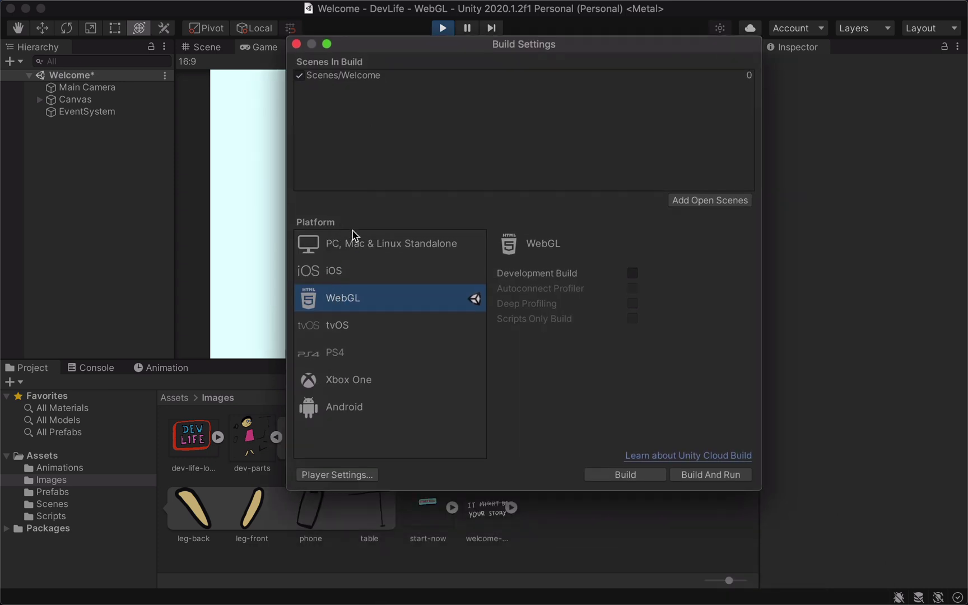
{"action": "left_click", "coordinate": [335, 274]}
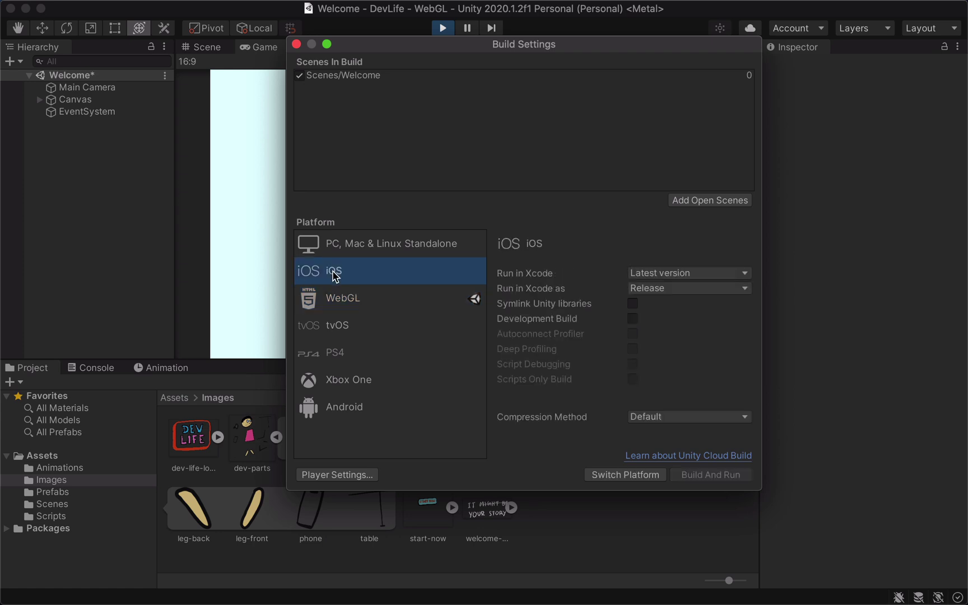
{"action": "left_click", "coordinate": [624, 474]}
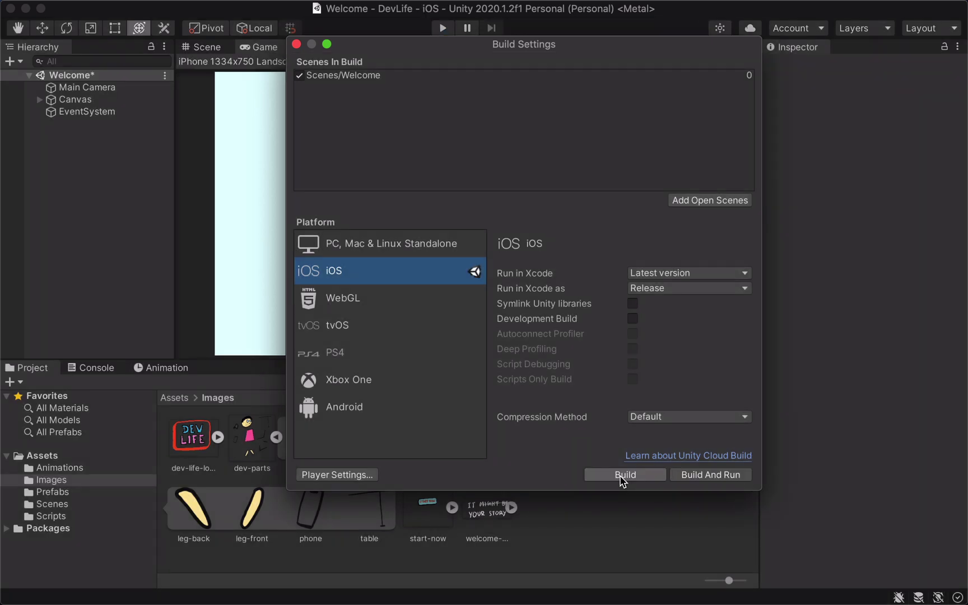
{"action": "left_click", "coordinate": [710, 475]}
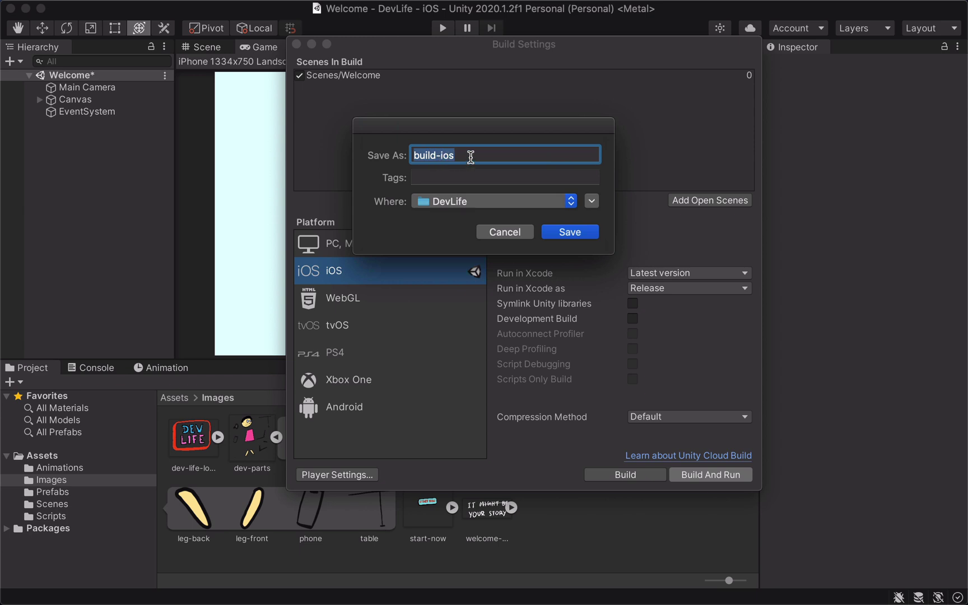
{"action": "left_click", "coordinate": [563, 232]}
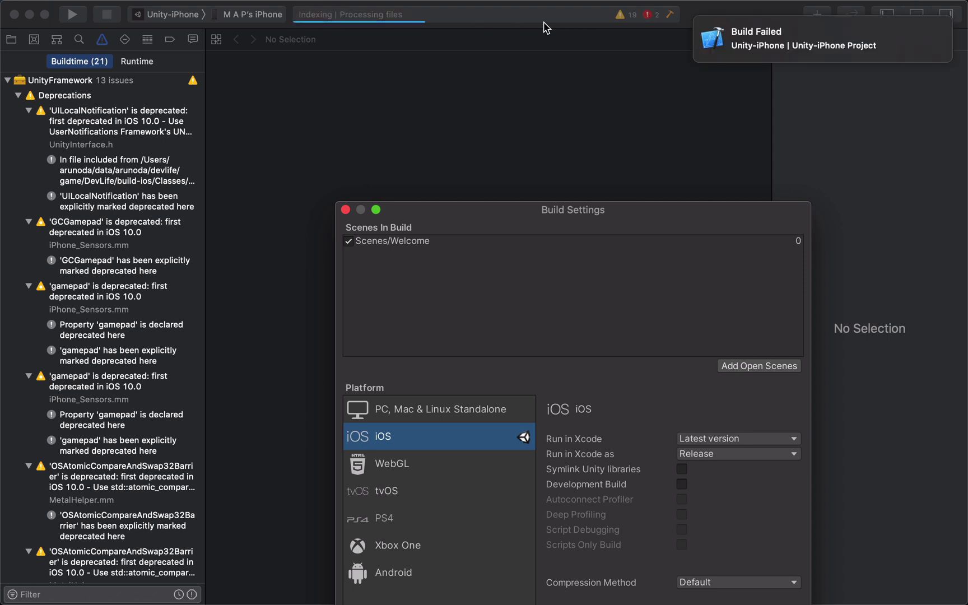
- Find the Code Signing Error in Xcode's Issue navigator and view the provisioning profile log
{"action": "left_click", "coordinate": [650, 29]}
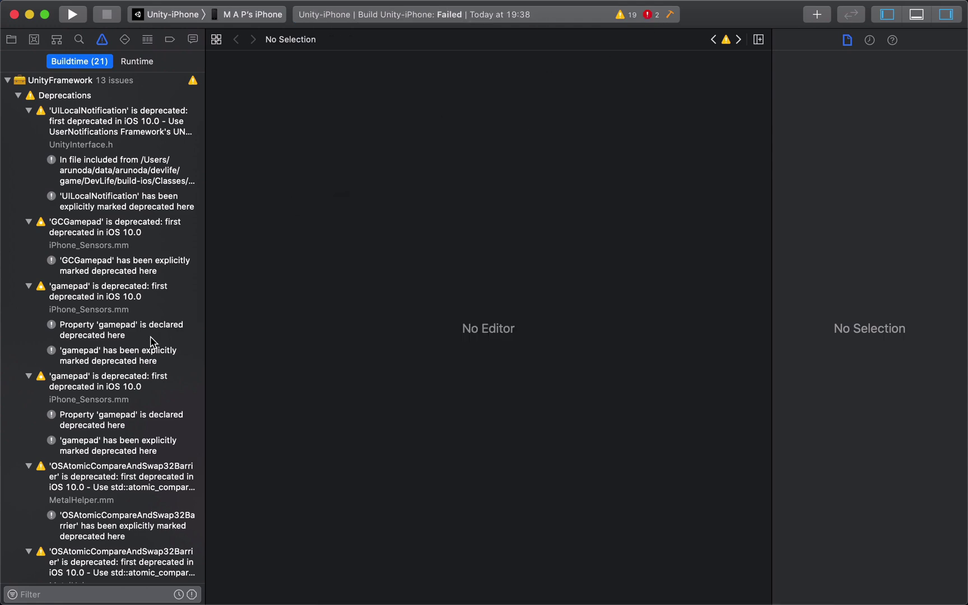
{"action": "scroll", "coordinate": [148, 345], "scroll_direction": "down", "scroll_amount": 10}
{"action": "scroll", "coordinate": [151, 342], "scroll_direction": "down", "scroll_amount": 3}
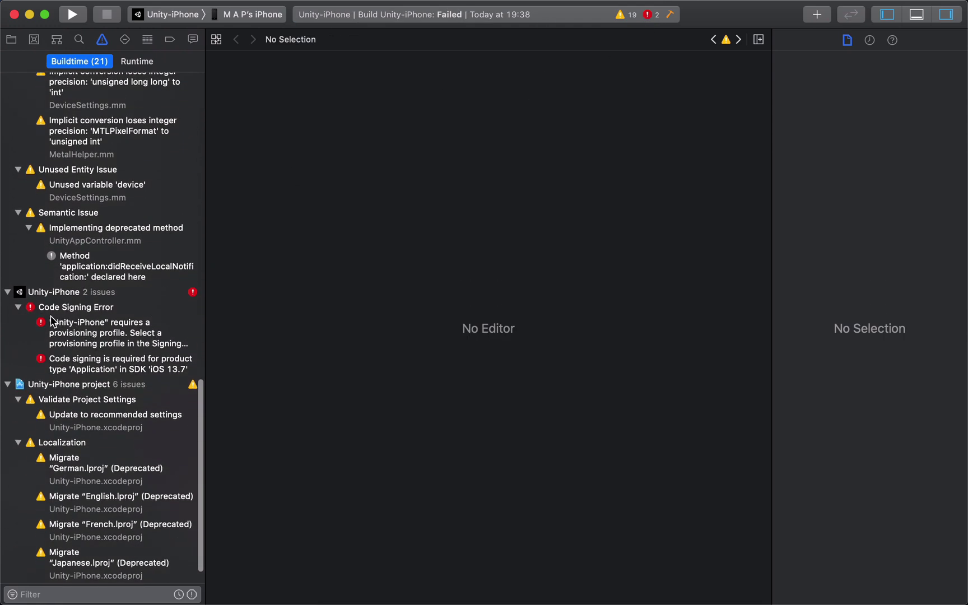
{"action": "left_click", "coordinate": [105, 334]}
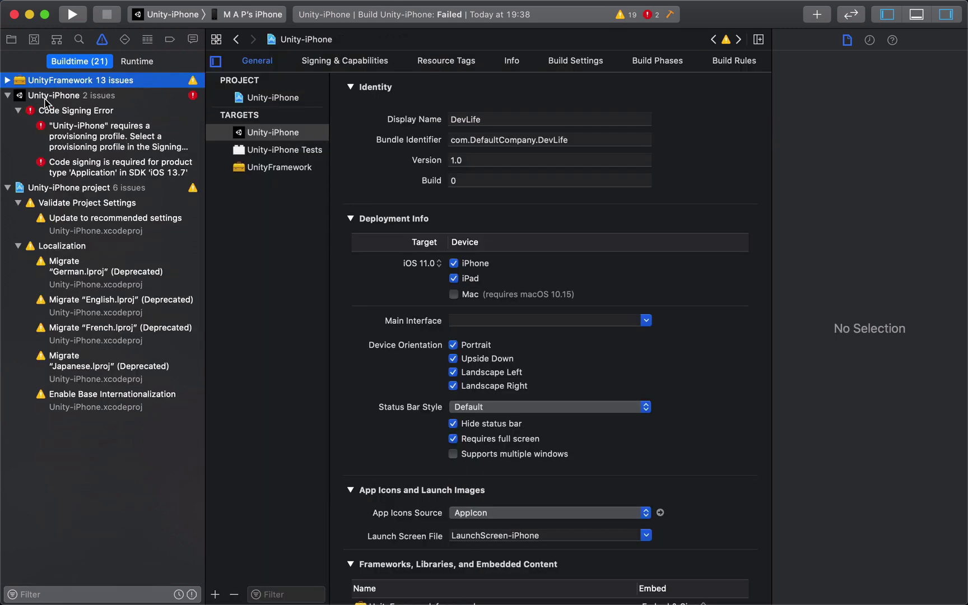
- Replace the Unity-iPhone Bundle Identifier com.DefaultCompany.DevLife with io.kadira.devlife
{"action": "left_click", "coordinate": [59, 96]}
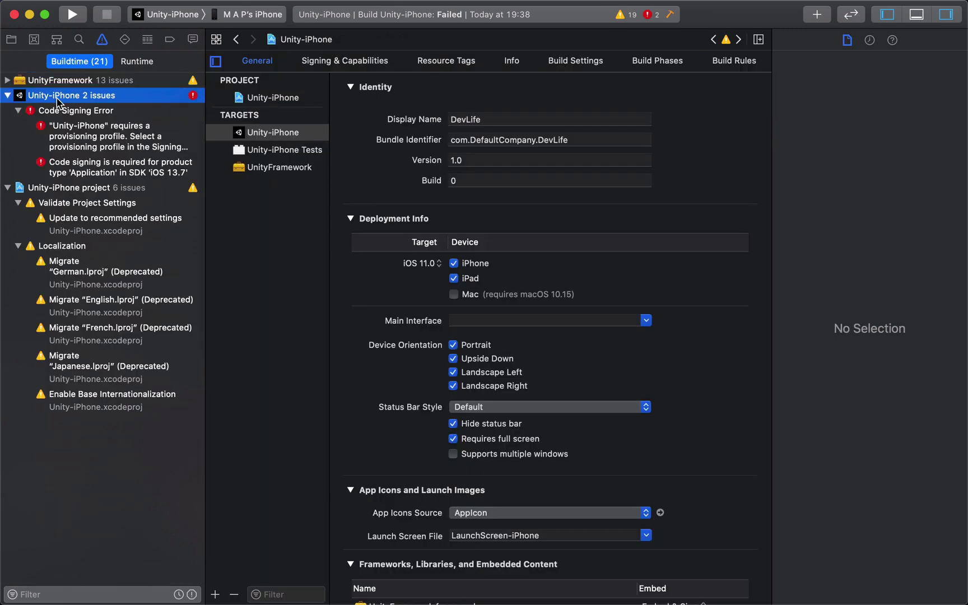
{"action": "left_click", "coordinate": [309, 250]}
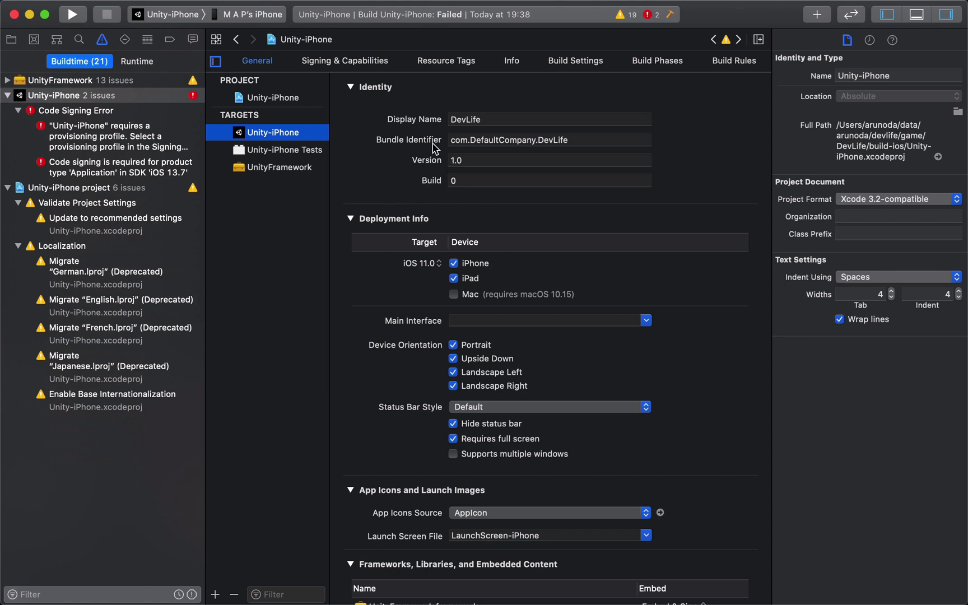
{"action": "double_click", "coordinate": [467, 139]}
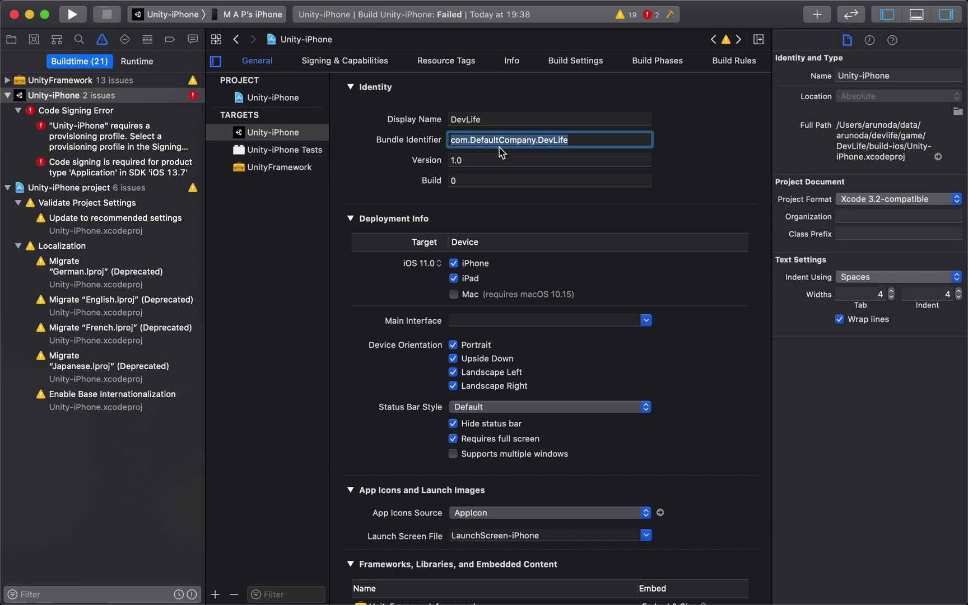
{"action": "type", "text": "io.kadira"}
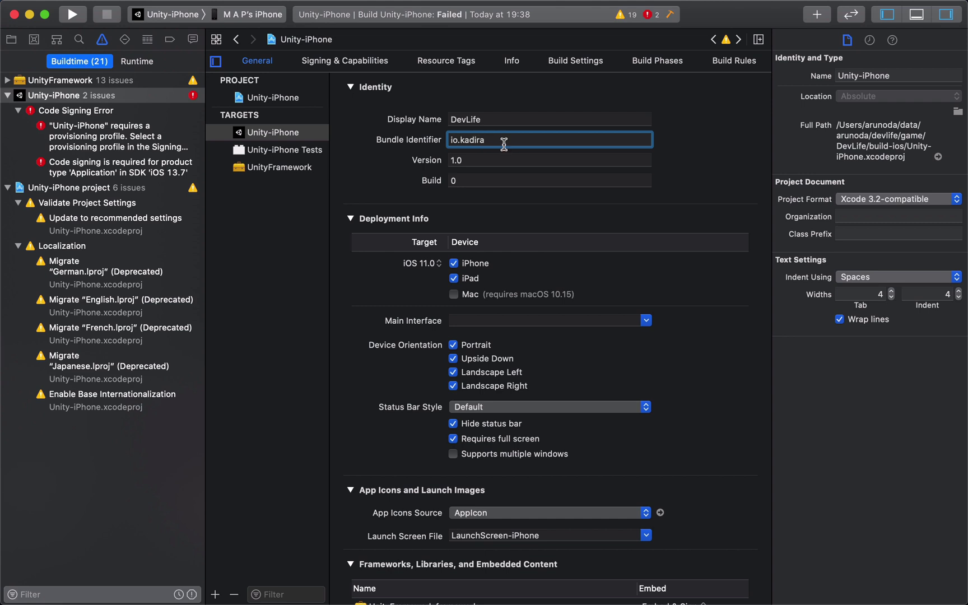
{"action": "type", "text": ".devlife"}
{"action": "left_click", "coordinate": [519, 162]}
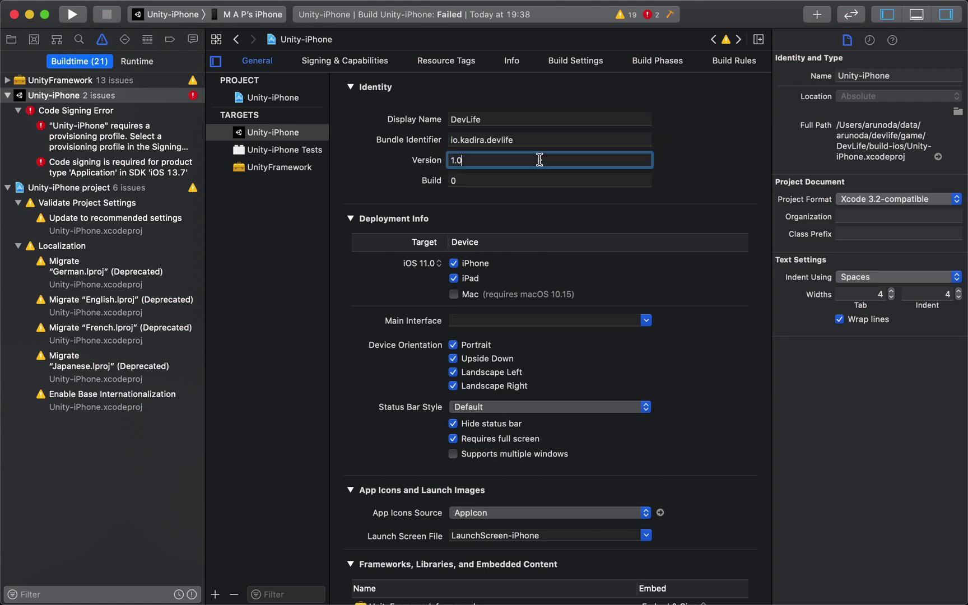
- Enable Automatically manage signing for Unity-iPhone and select the Personal Team
{"action": "left_click", "coordinate": [353, 63]}
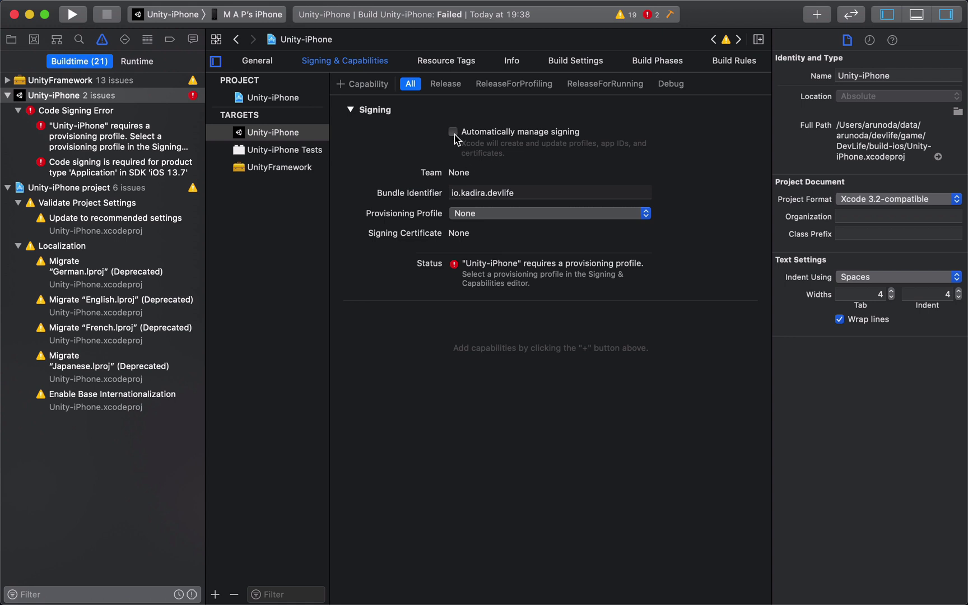
{"action": "left_click", "coordinate": [452, 132]}
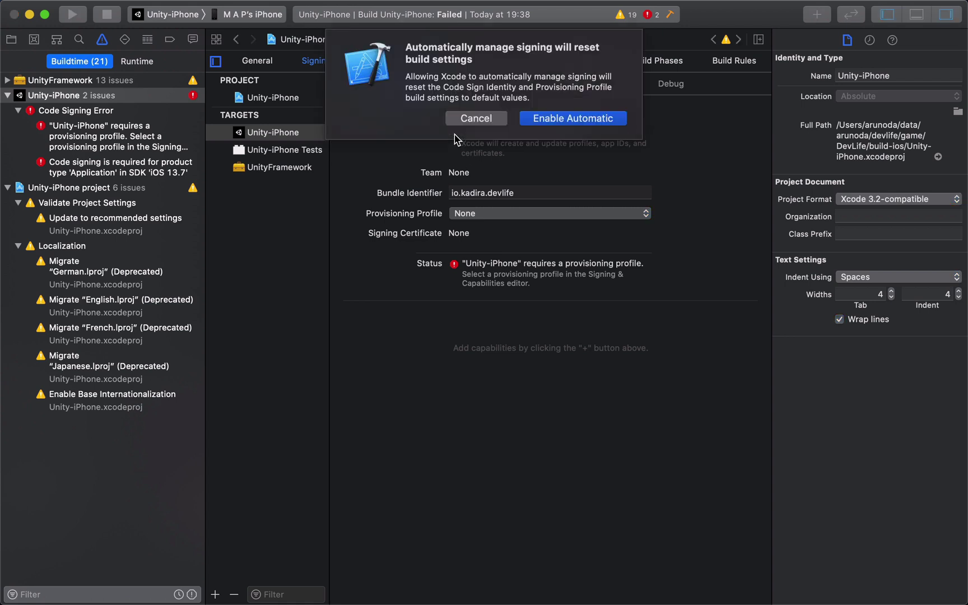
{"action": "left_click", "coordinate": [570, 118]}
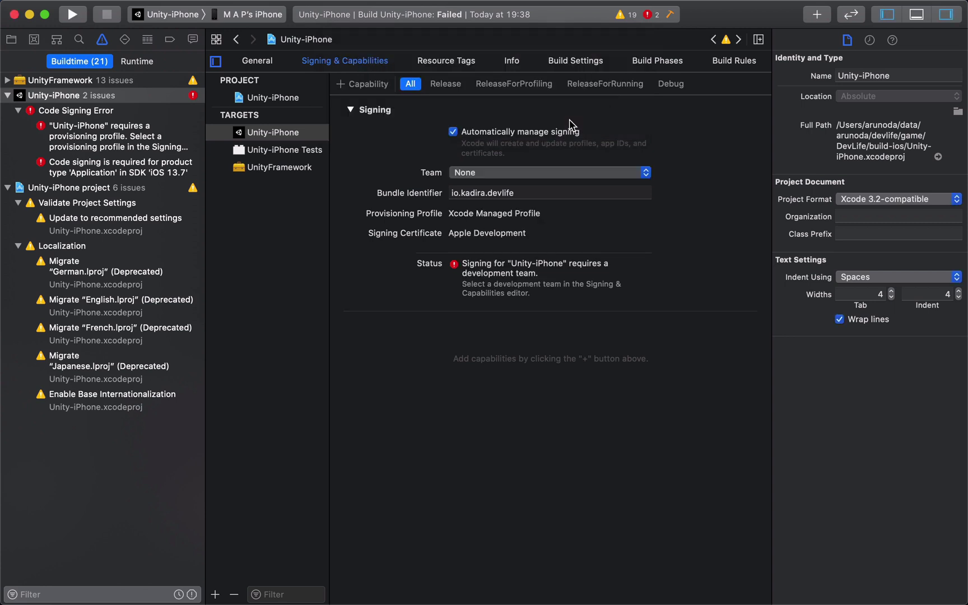
{"action": "left_click", "coordinate": [458, 173]}
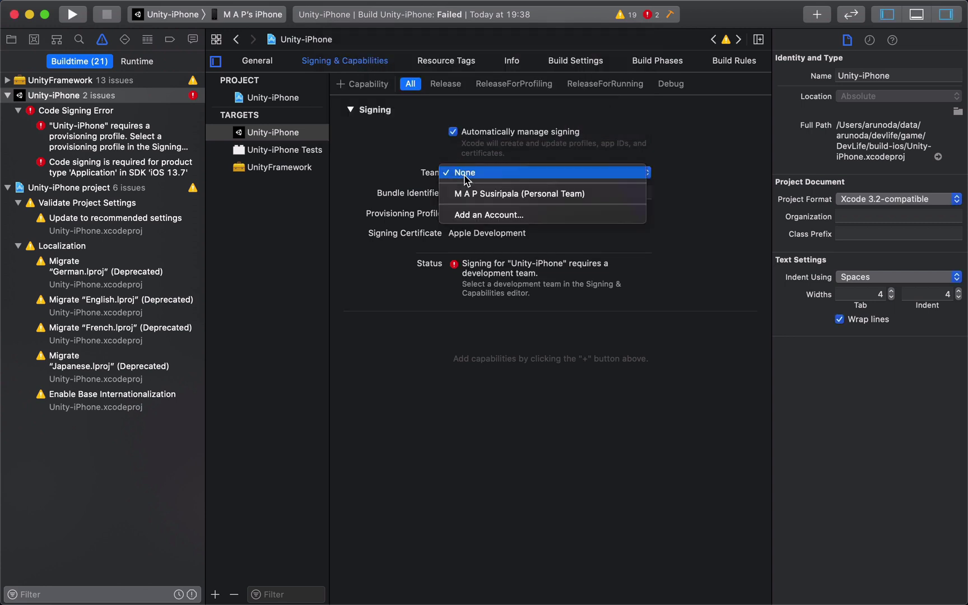
{"action": "left_click", "coordinate": [504, 195]}
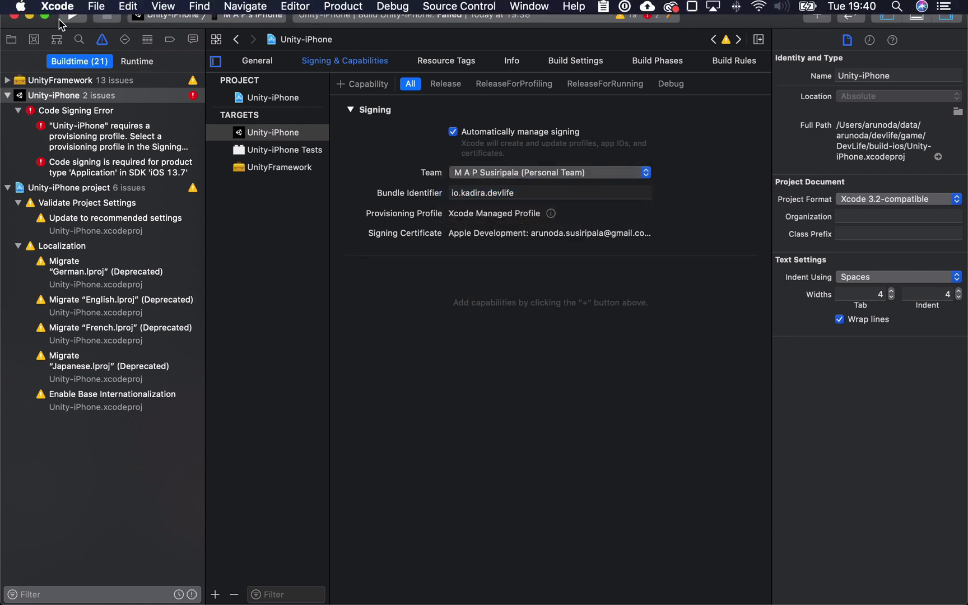
- Run the build on the iPhone and dismiss the 'Could not launch DevLife' alert
{"action": "left_click", "coordinate": [73, 16]}
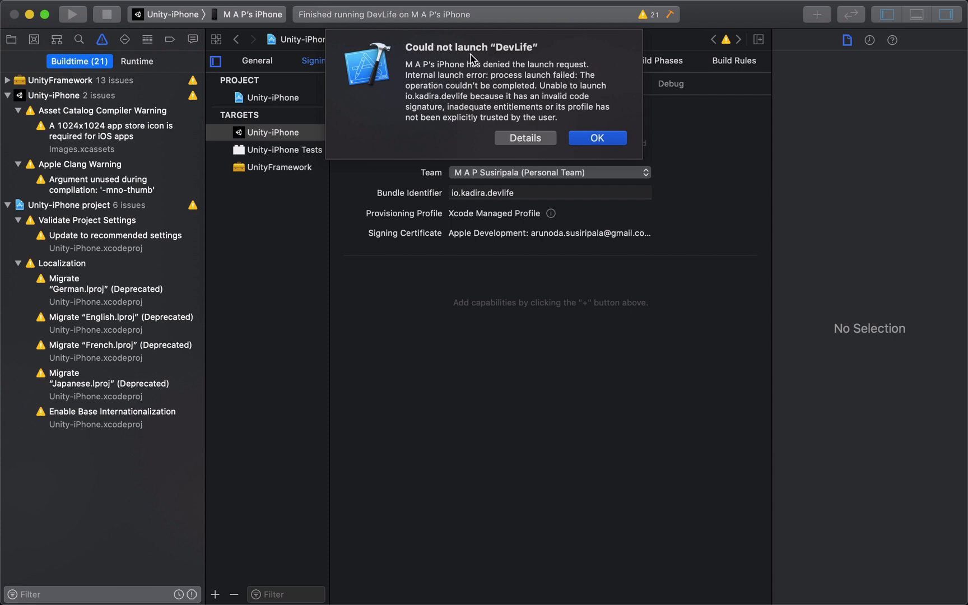
{"action": "left_click", "coordinate": [597, 138]}
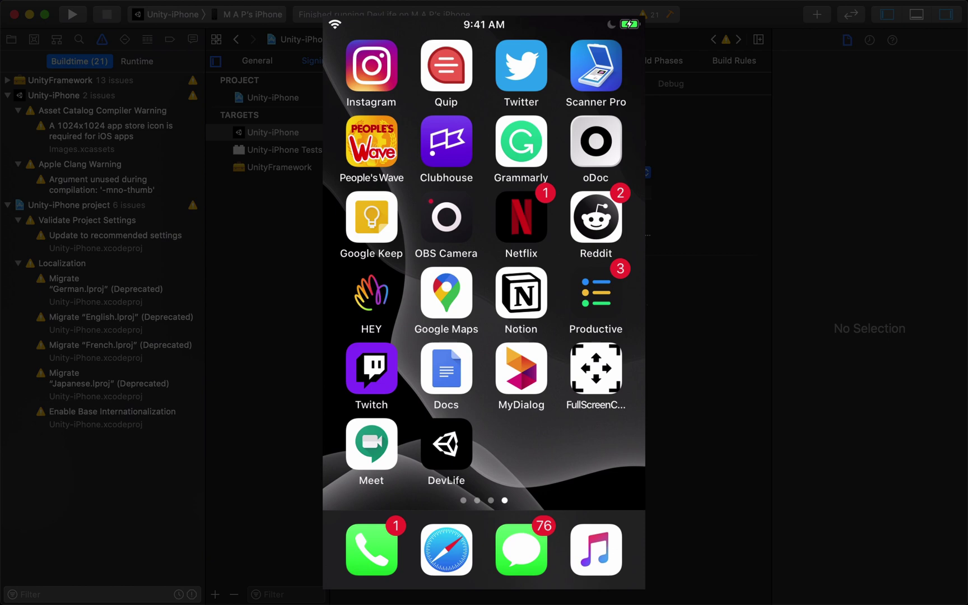
- Launch the DevLife app from the iPhone home screen
{"action": "left_click", "coordinate": [446, 444]}
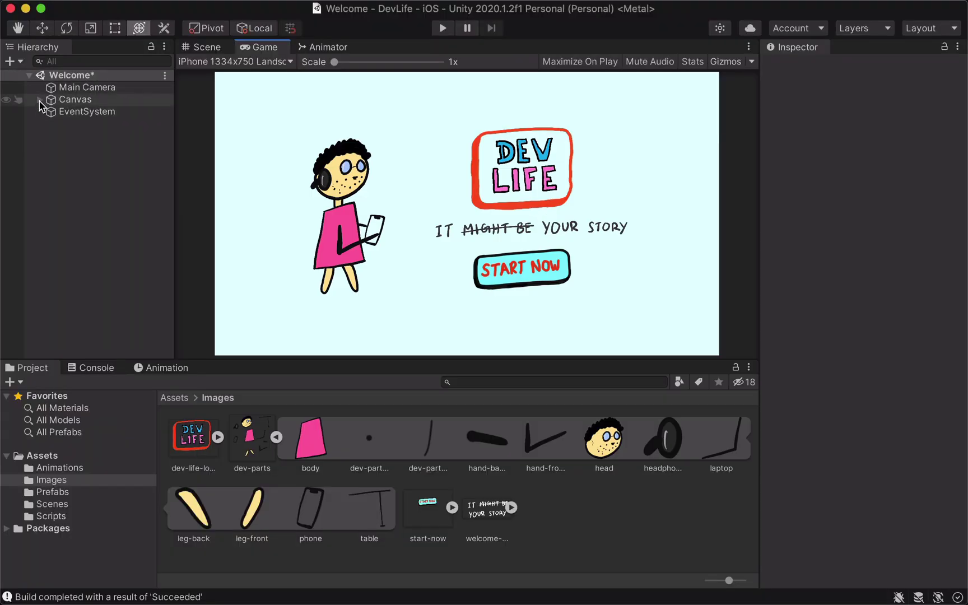
- Scale the Dev character under Canvas > Panel down to 16.526 and check it in the Game view
{"action": "left_click", "coordinate": [39, 99]}
{"action": "left_click", "coordinate": [50, 111]}
{"action": "left_click", "coordinate": [61, 123]}
{"action": "double_click", "coordinate": [88, 124]}
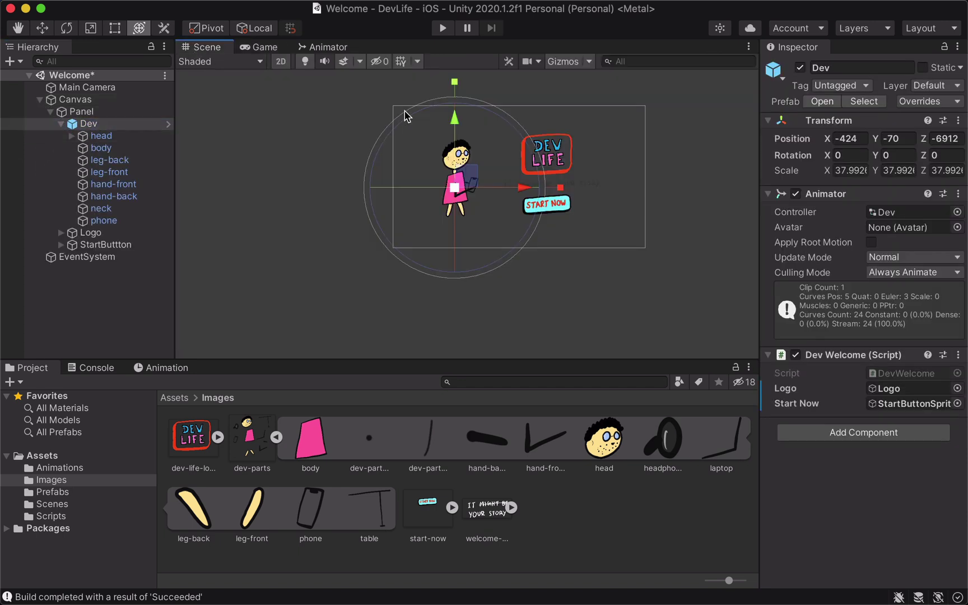
{"action": "left_click_drag", "start_coordinate": [454, 188], "coordinate": [443, 222]}
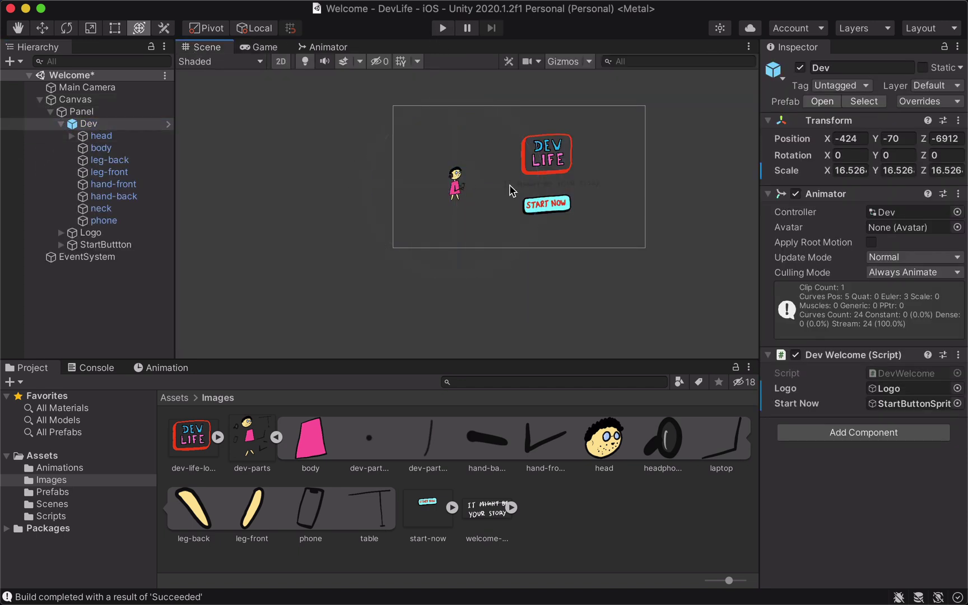
{"action": "left_click", "coordinate": [454, 166]}
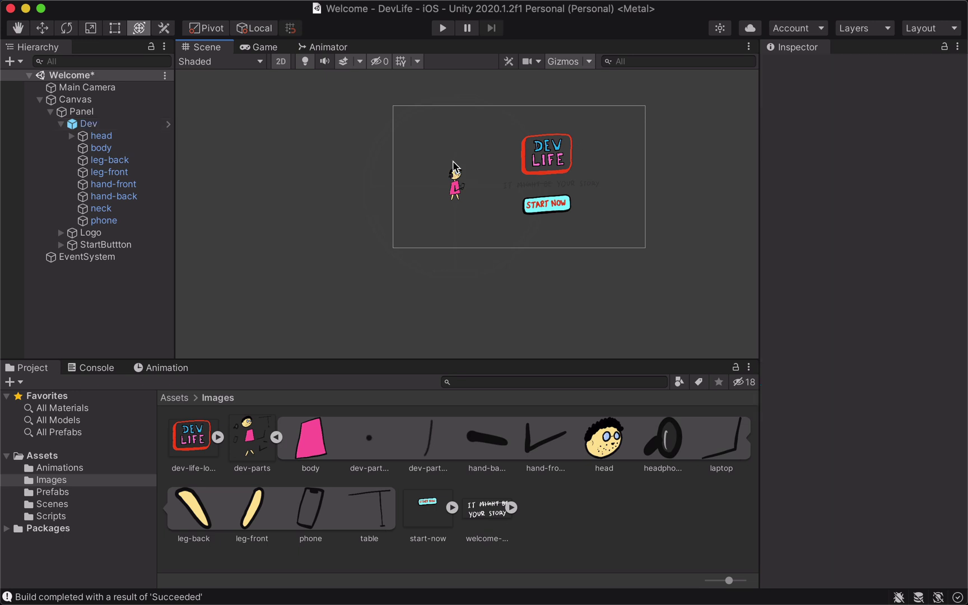
{"action": "left_click", "coordinate": [263, 47]}
{"action": "left_click", "coordinate": [206, 49]}
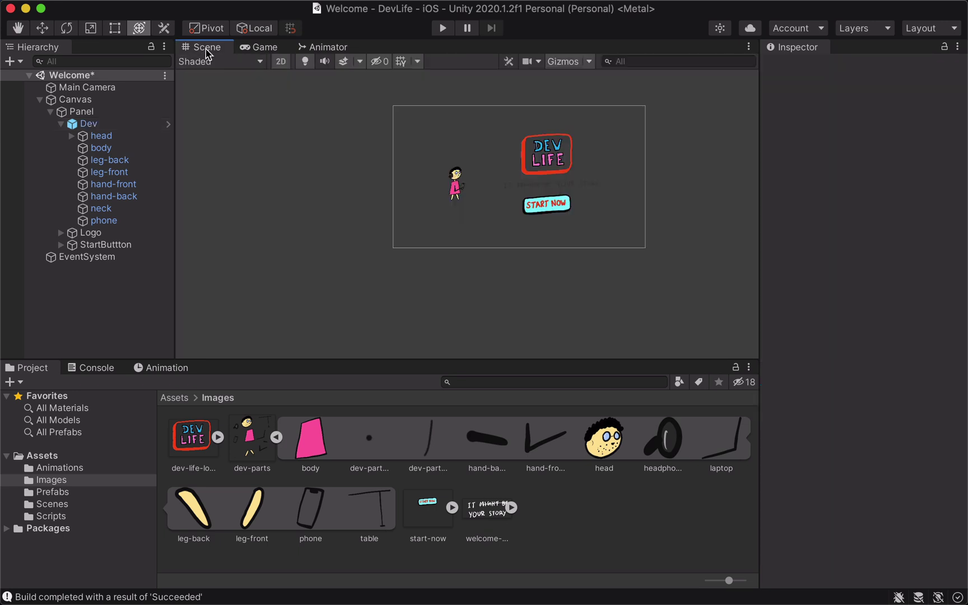
{"action": "left_click", "coordinate": [258, 47]}
- Rebuild the game for the iPhone with File > Build And Run
{"action": "mouse_move", "coordinate": [88, 4]}
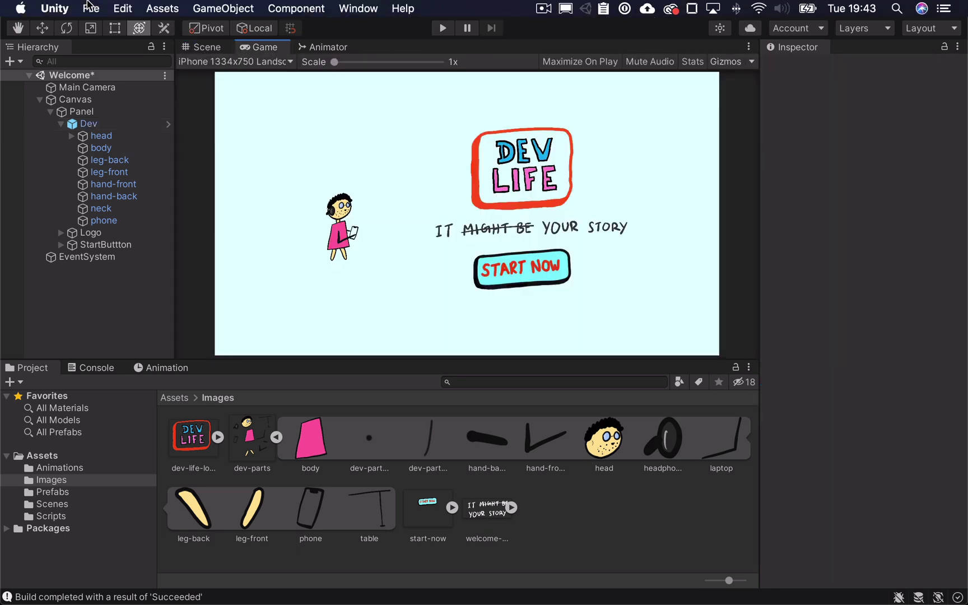
{"action": "left_click", "coordinate": [58, 6]}
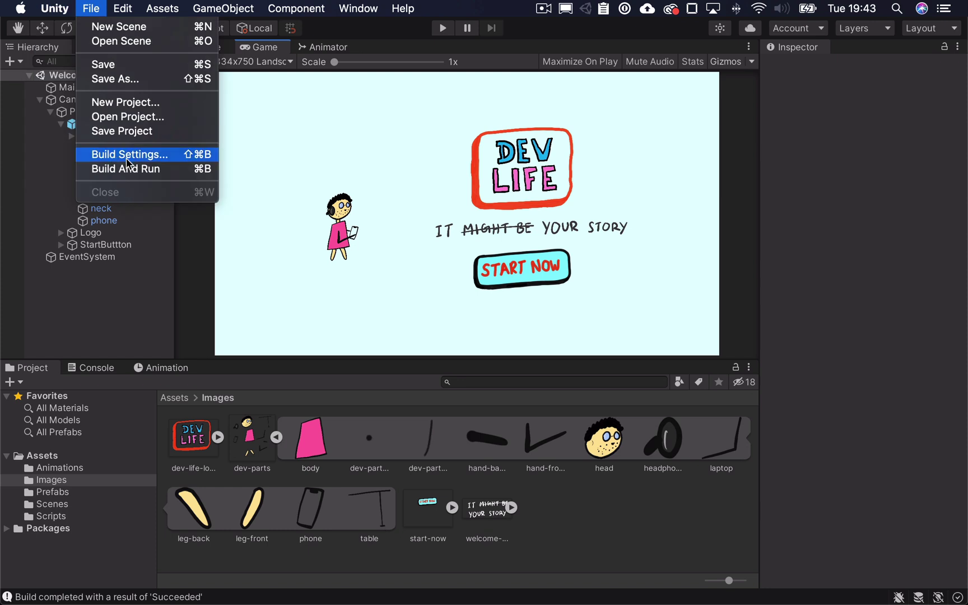
{"action": "left_click", "coordinate": [129, 168]}
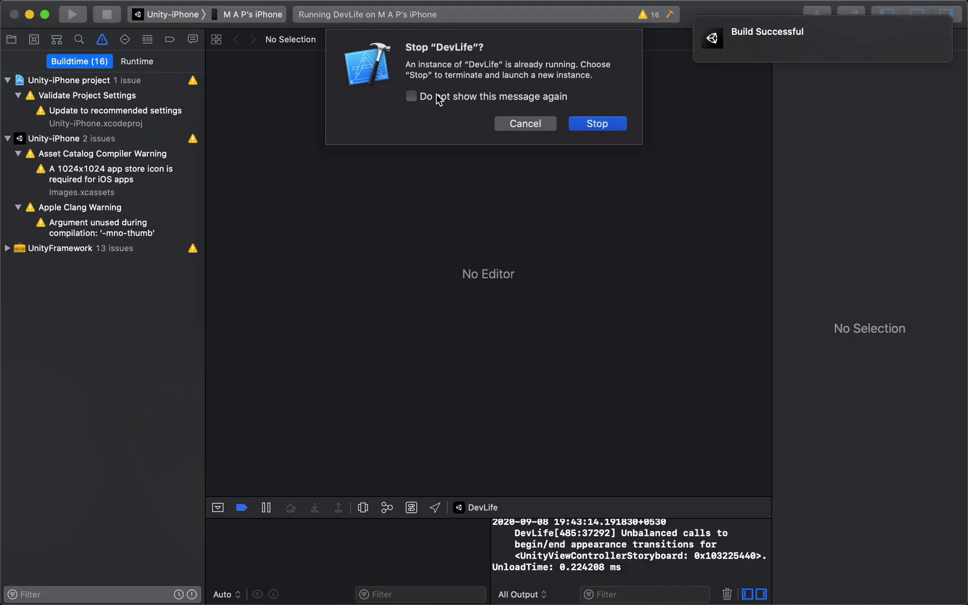
- Stop the running DevLife instance so the rebuilt version launches
{"action": "left_click", "coordinate": [583, 127]}
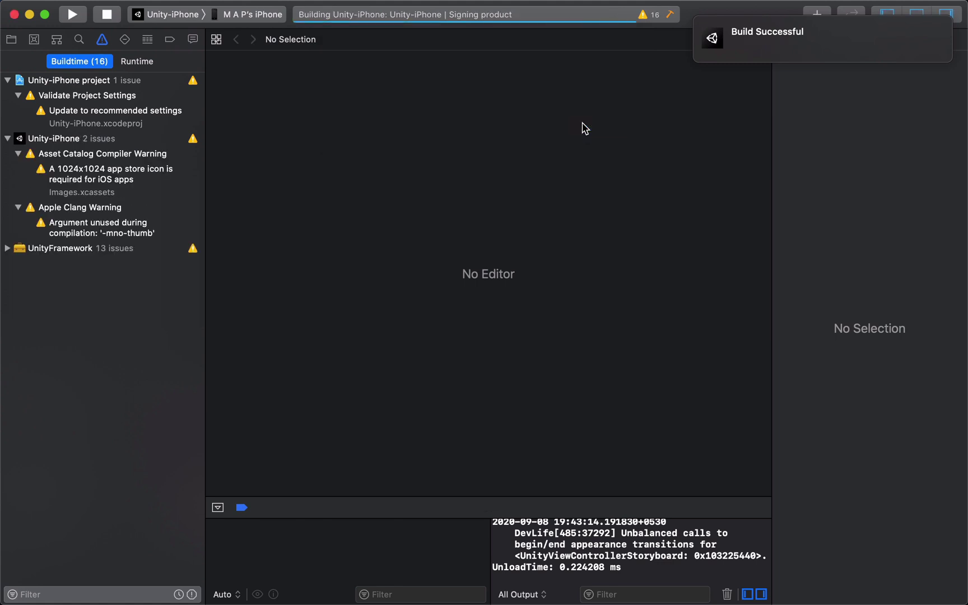